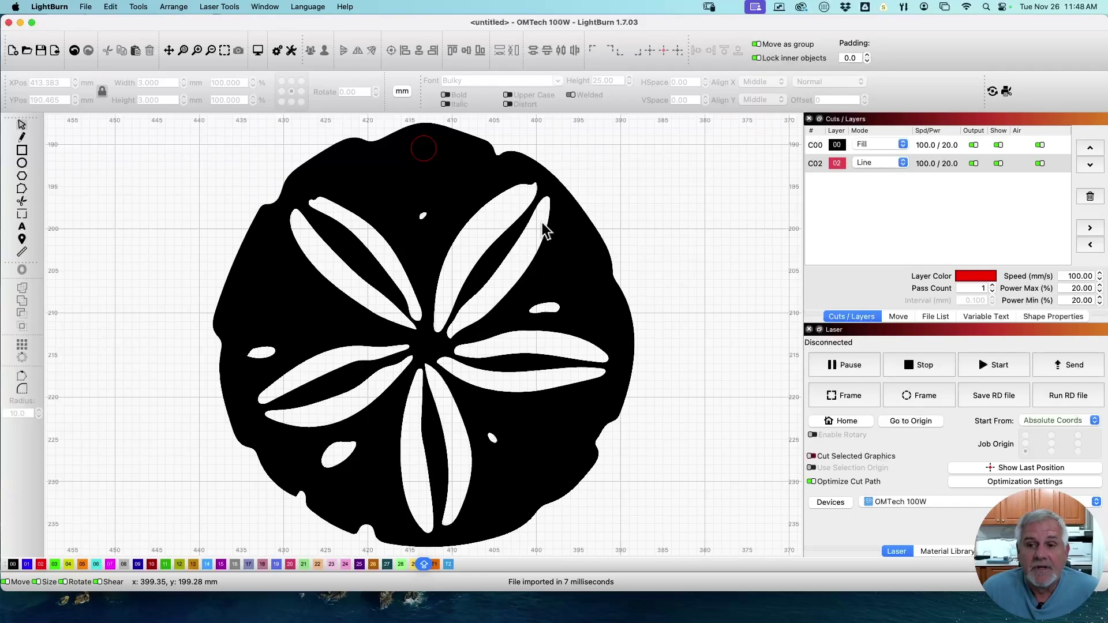
# - Offset the whole sand dollar by 0 with Outer shapes only, inverting the fill to black petals
pyautogui.moveTo(678, 516); pyautogui.dragTo(137, 192)
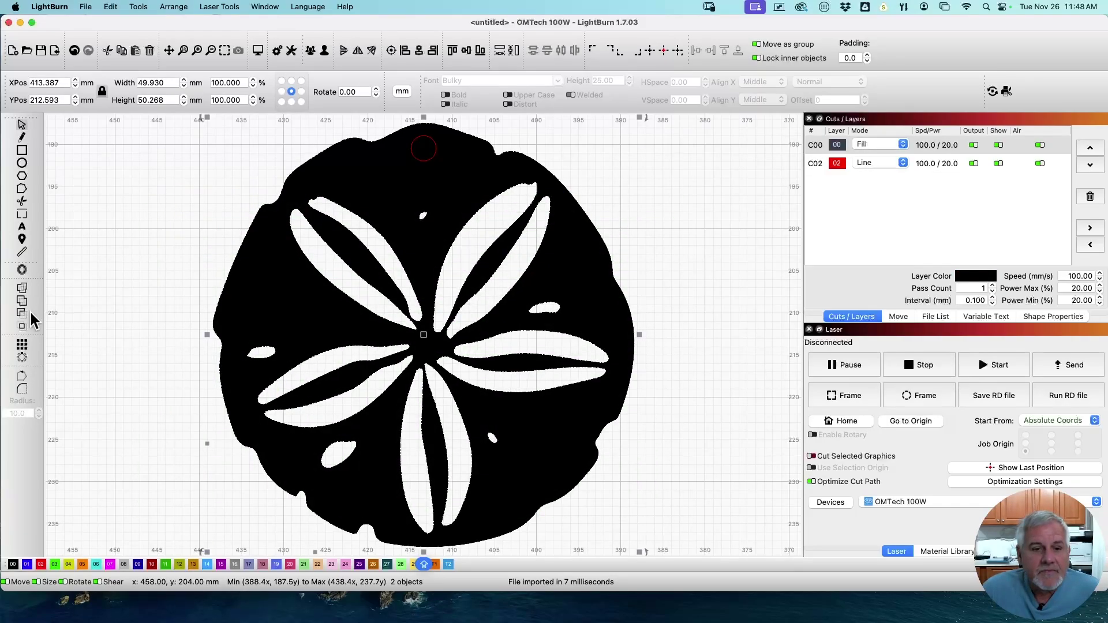
pyautogui.click(22, 269)
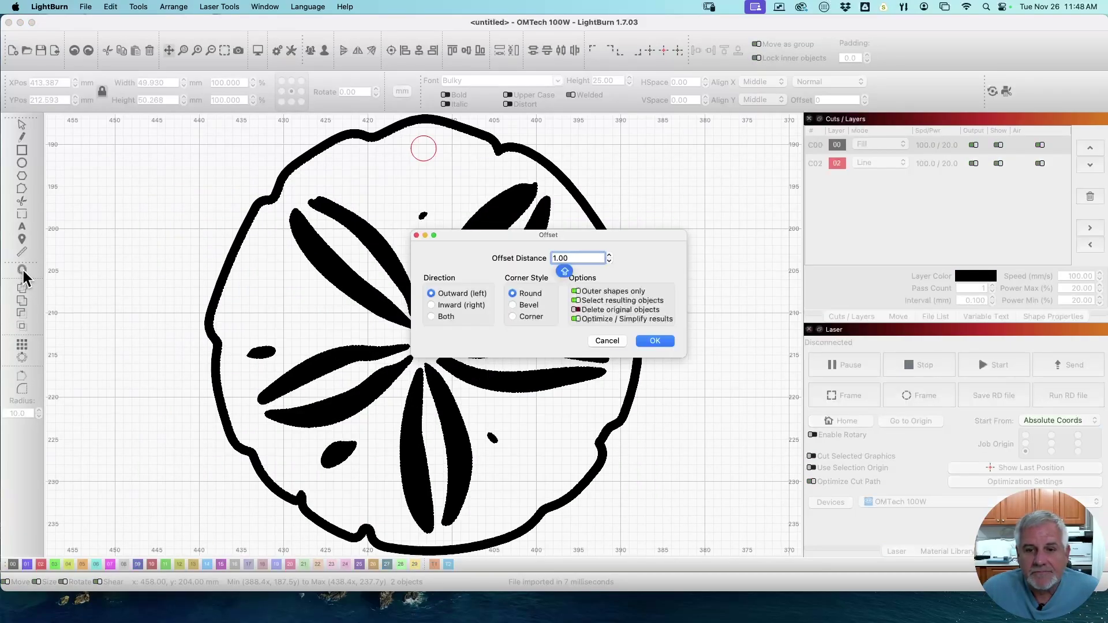
pyautogui.moveTo(563, 237); pyautogui.dragTo(748, 198)
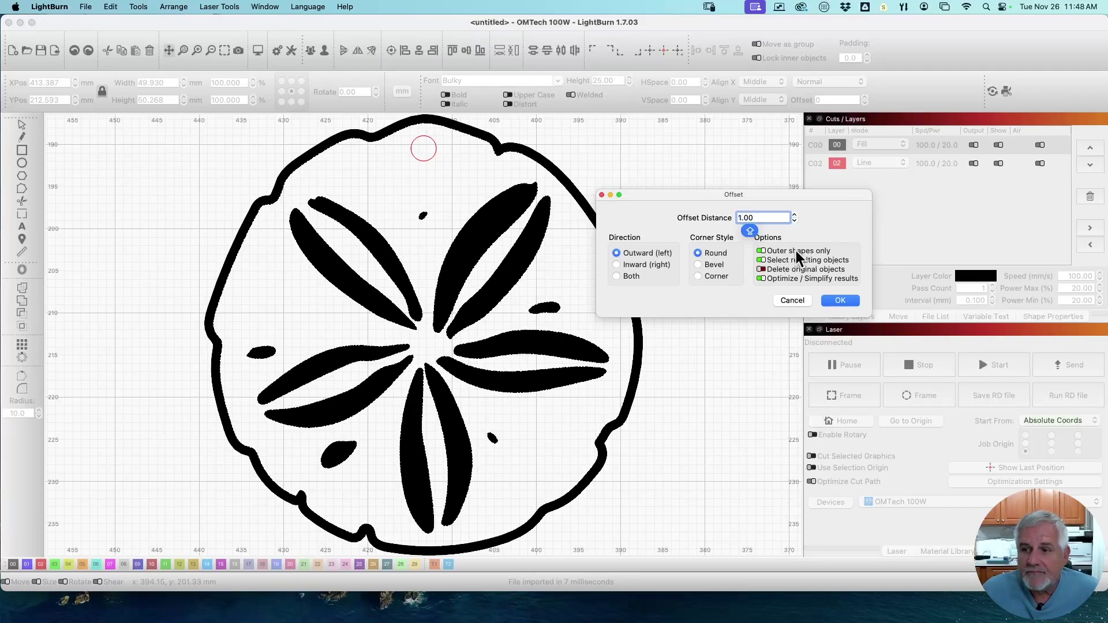
pyautogui.click(762, 251)
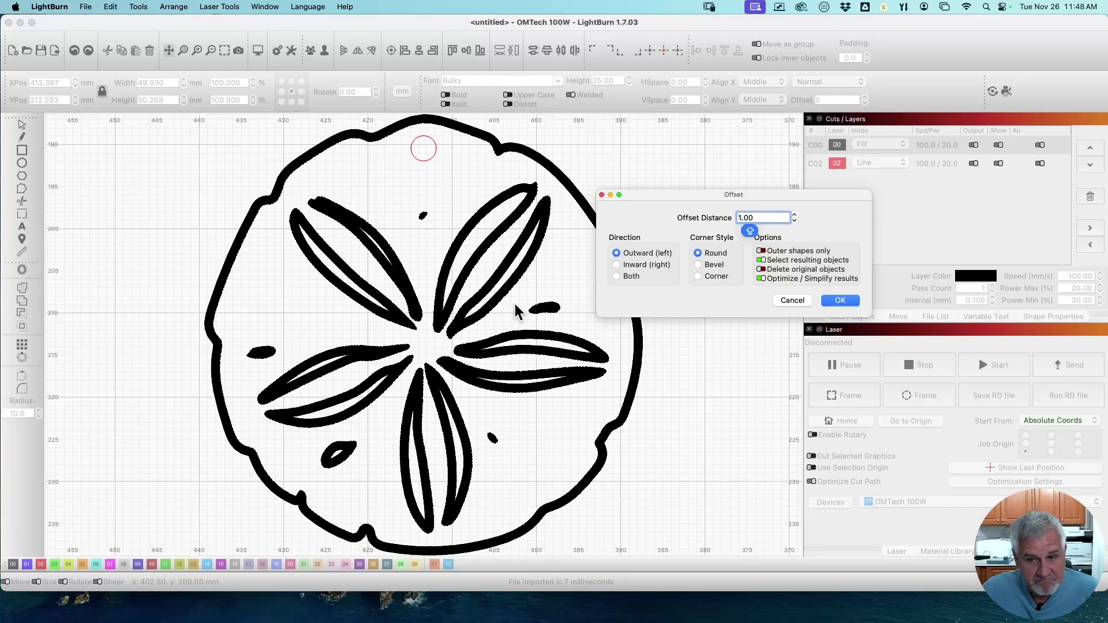
pyautogui.click(761, 250)
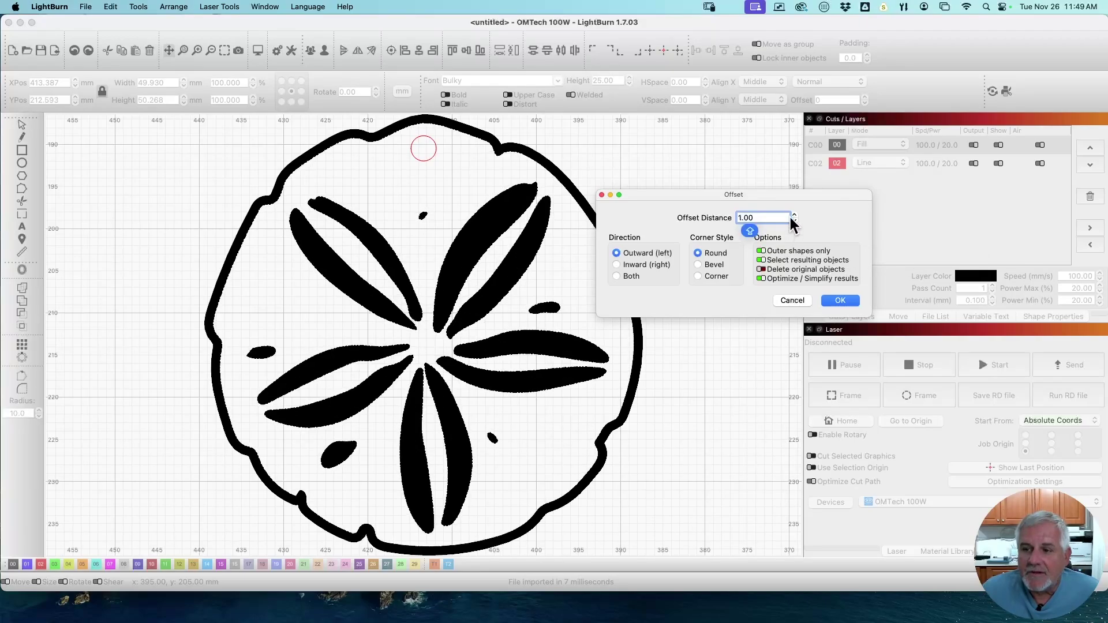
pyautogui.press('super+a')
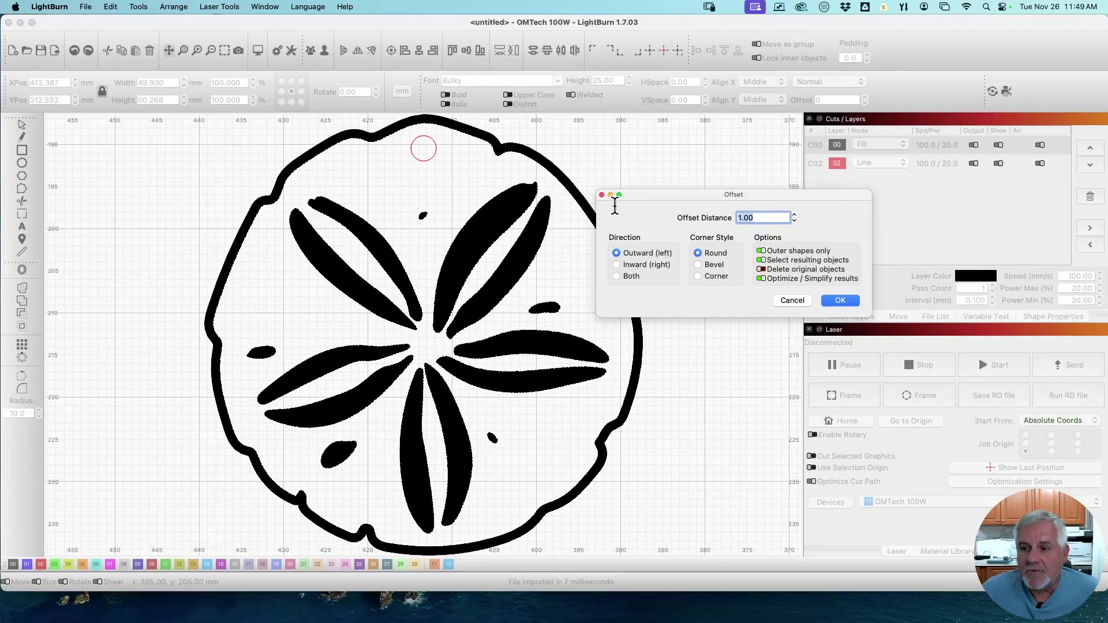
pyautogui.write('0')
pyautogui.press('capslock')
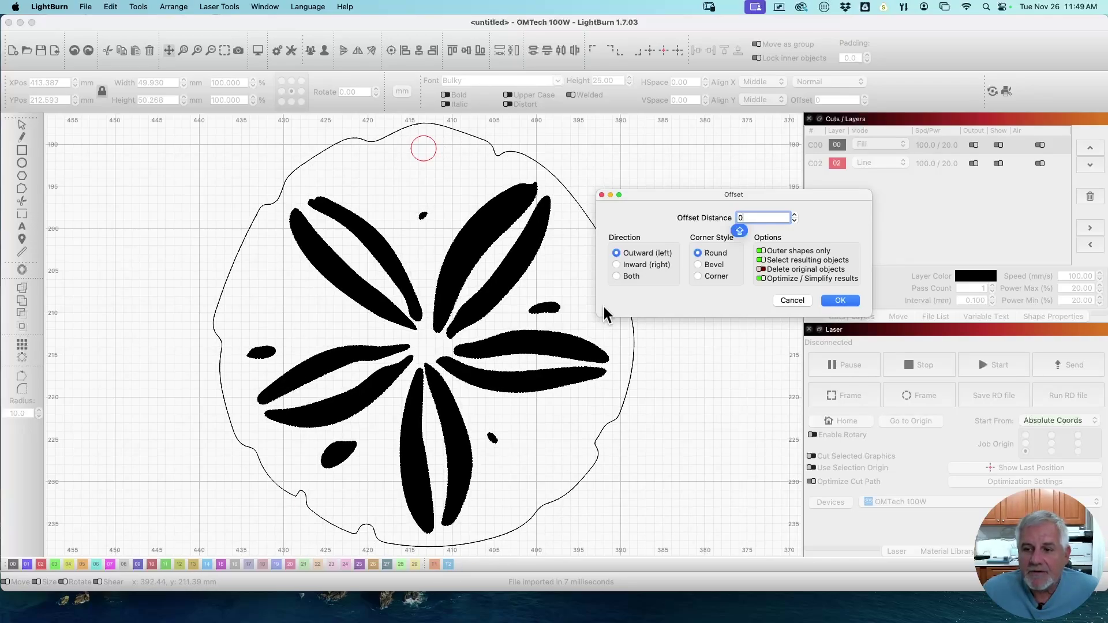
pyautogui.click(841, 301)
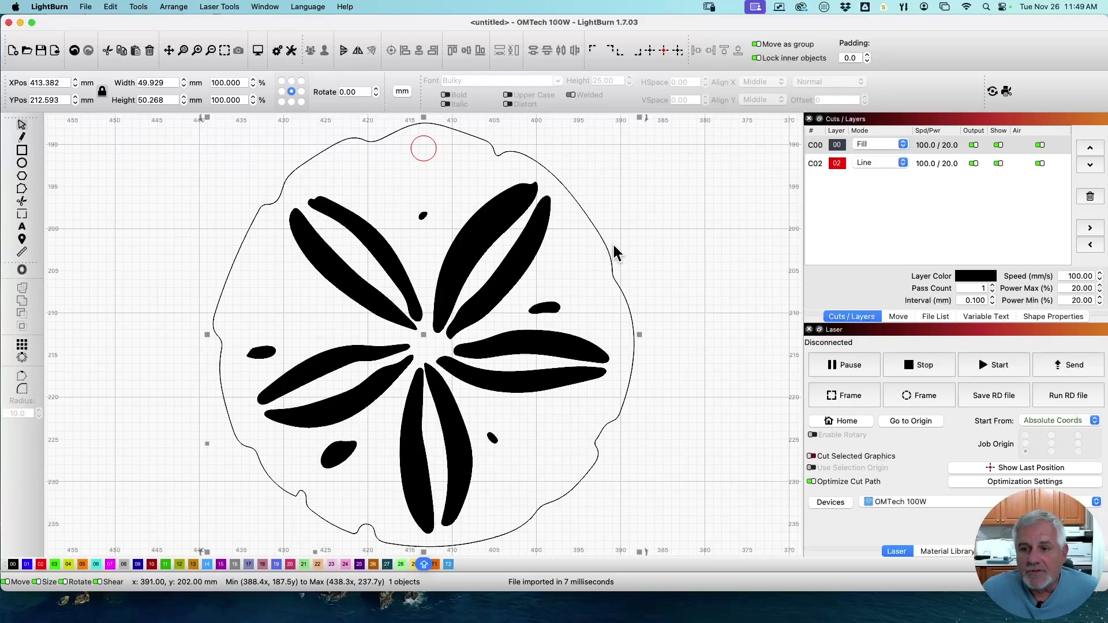
# - Add another 0.00 outer-only offset, creating a 49.932 × 50.266 mm outline copy
pyautogui.click(22, 270)
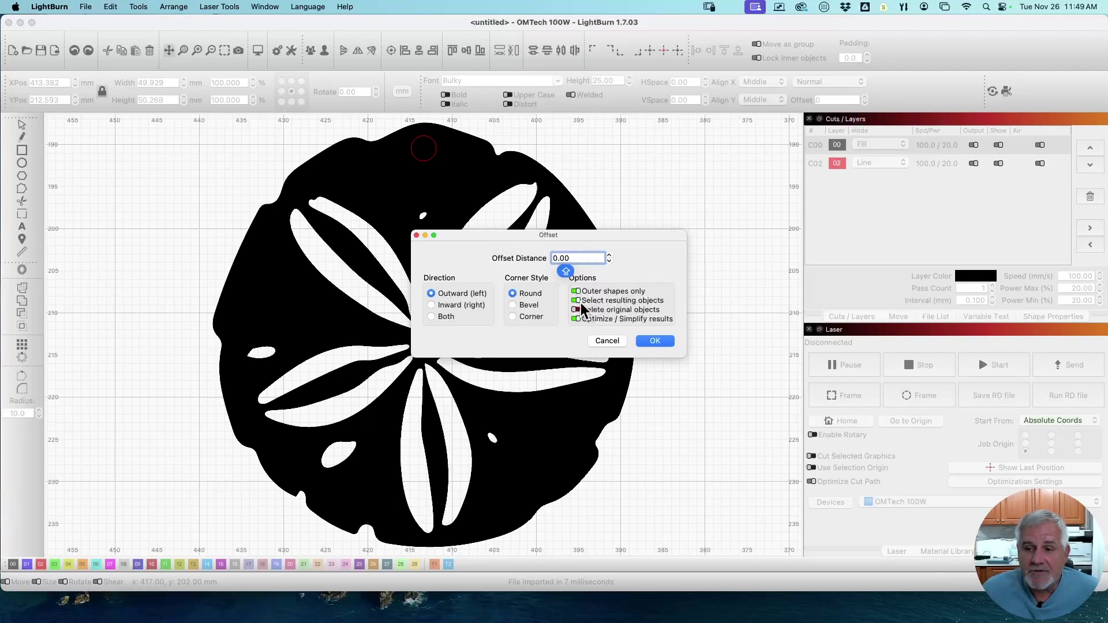
pyautogui.click(656, 339)
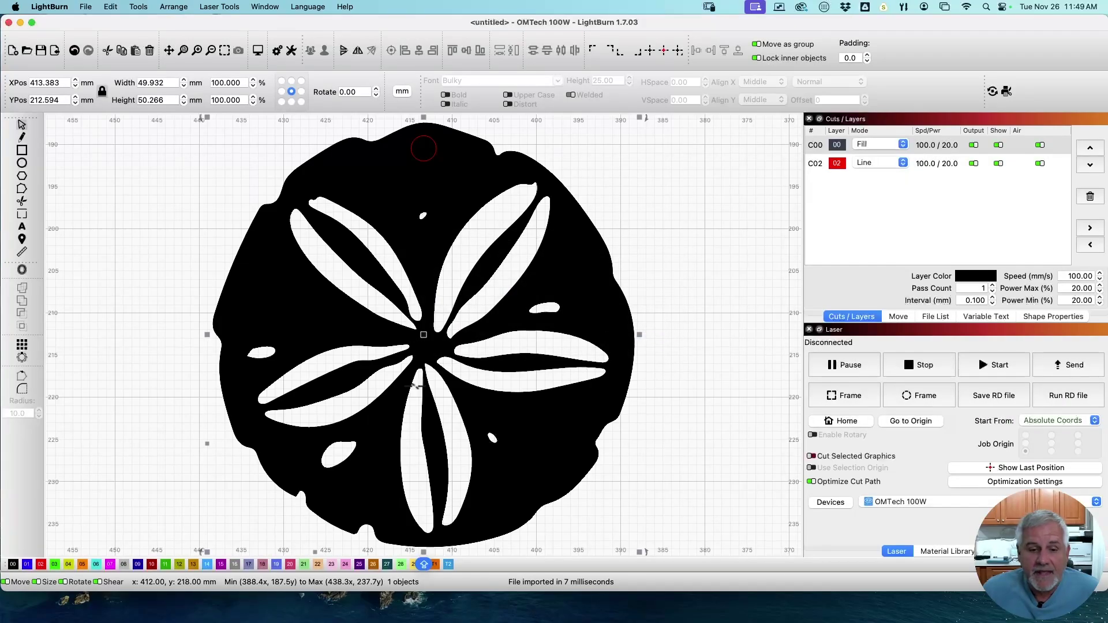
# - Assign the new outline to the red 02 layer and zoom in on its edge
pyautogui.click(41, 565)
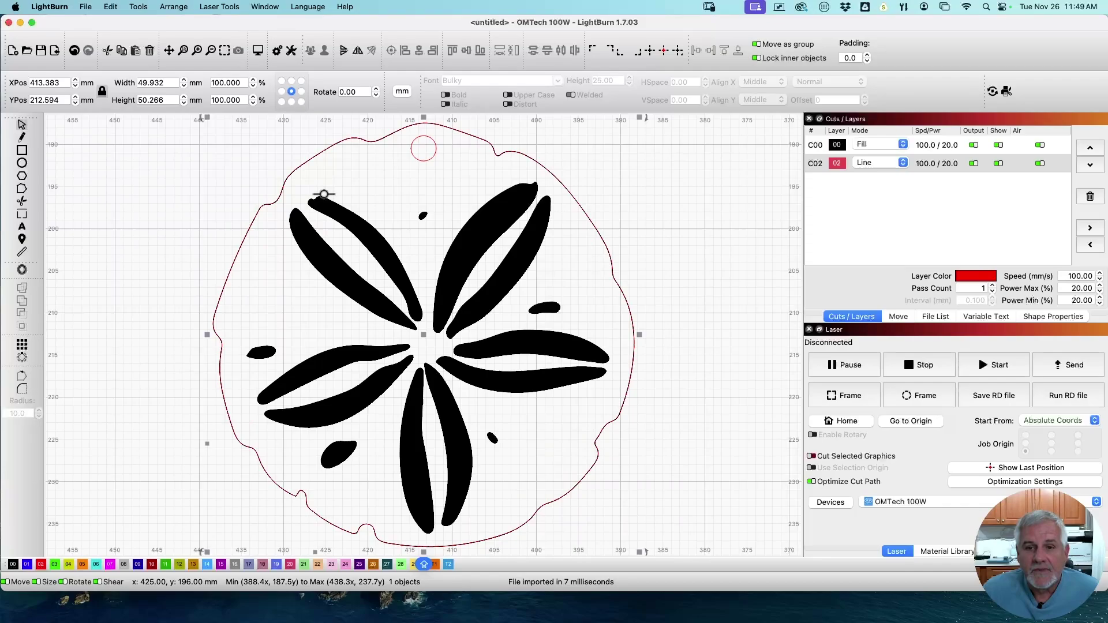
pyautogui.scroll(15, 277, 193)
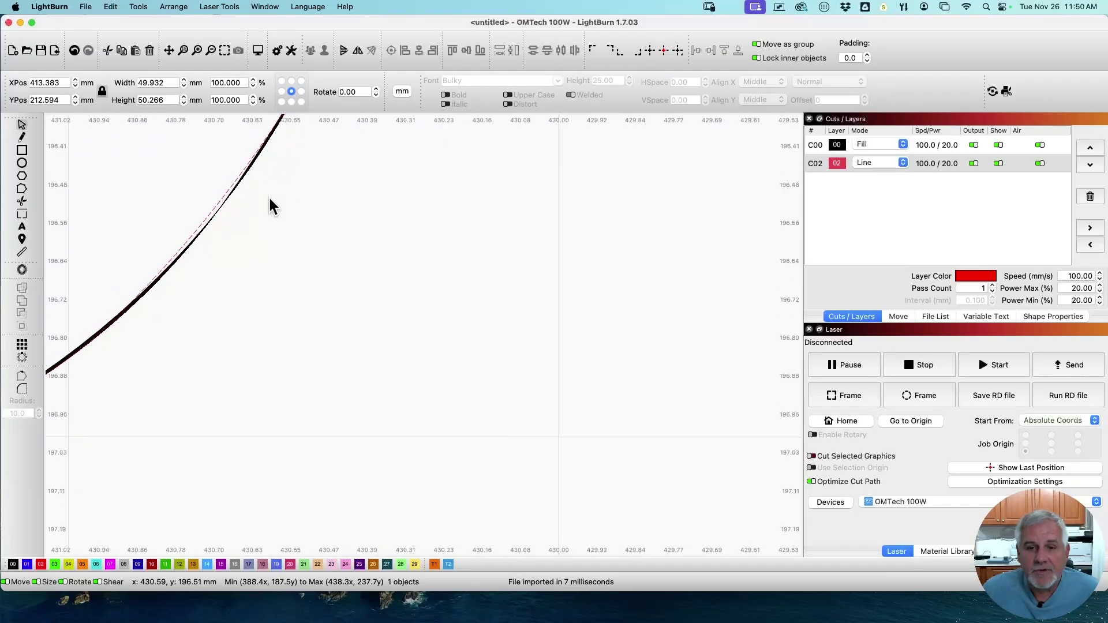
pyautogui.scroll(5, 272, 206)
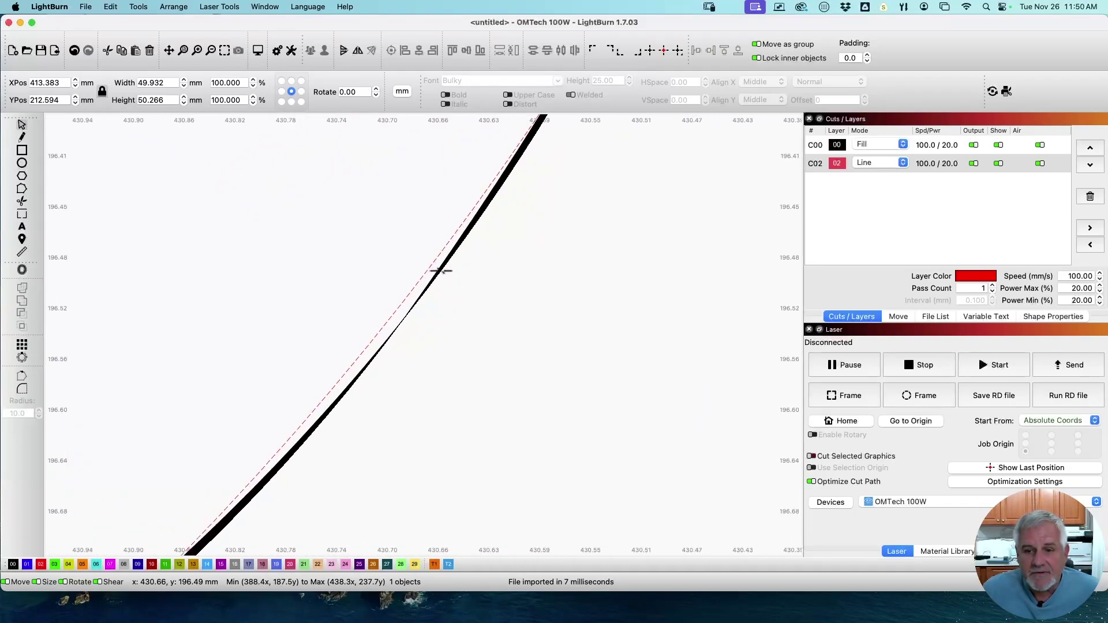
pyautogui.scroll(5, 441, 271)
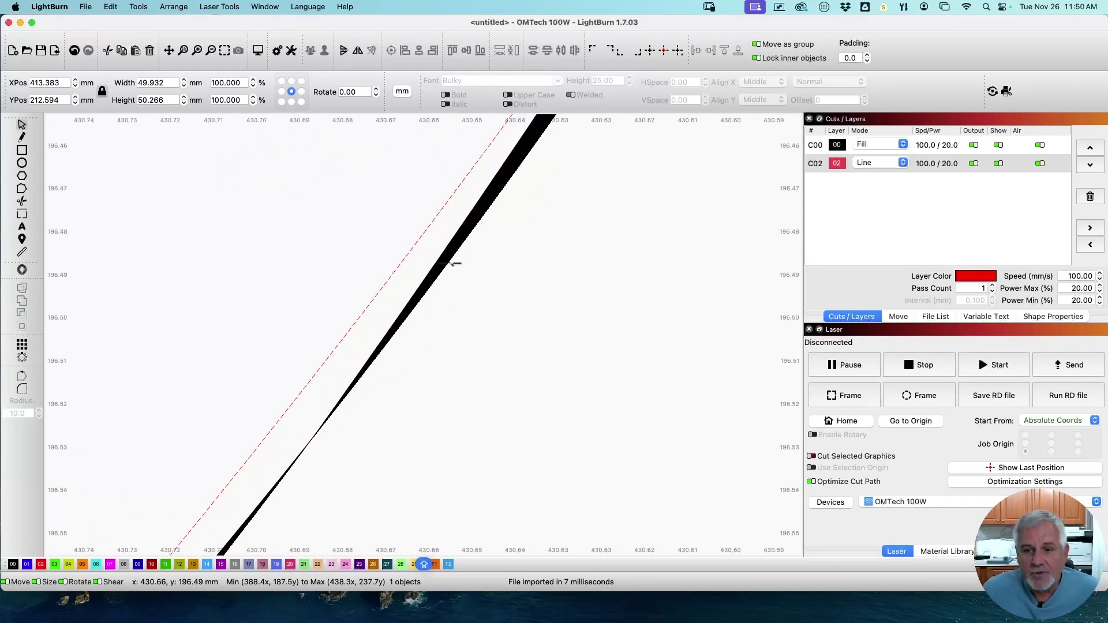
pyautogui.scroll(-7, 439, 253)
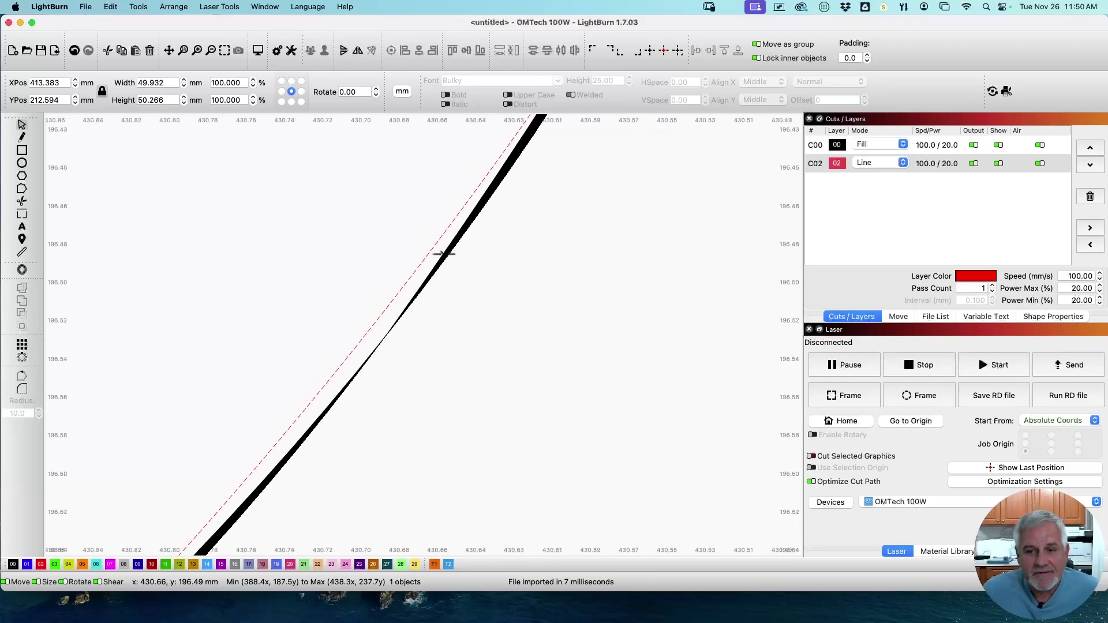
pyautogui.press('shift')
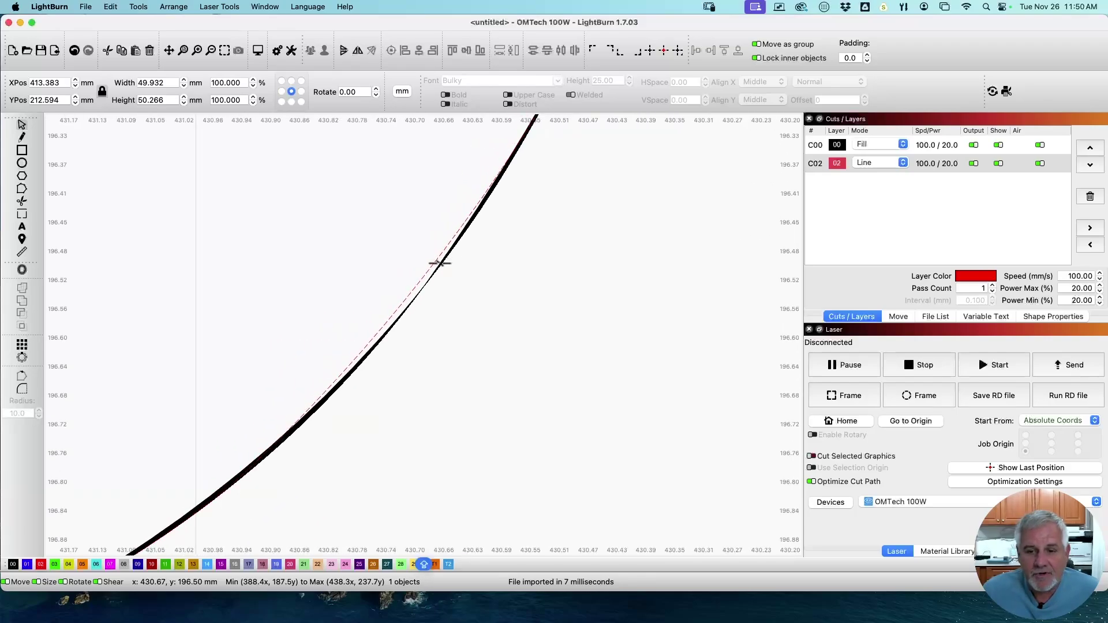
pyautogui.scroll(5, 438, 264)
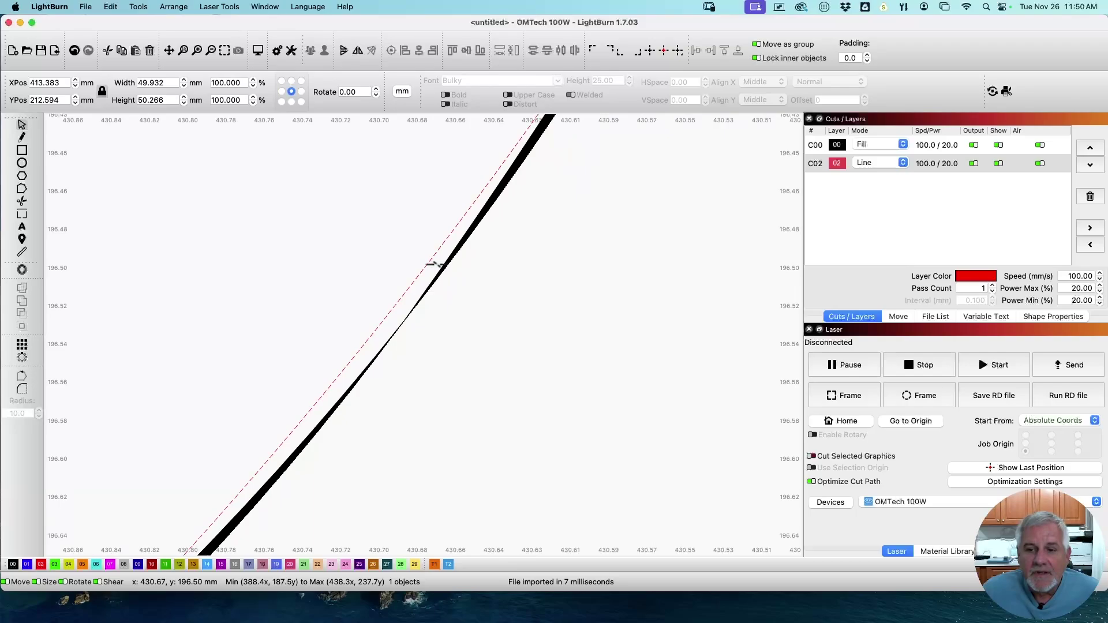
pyautogui.scroll(-1, 436, 264)
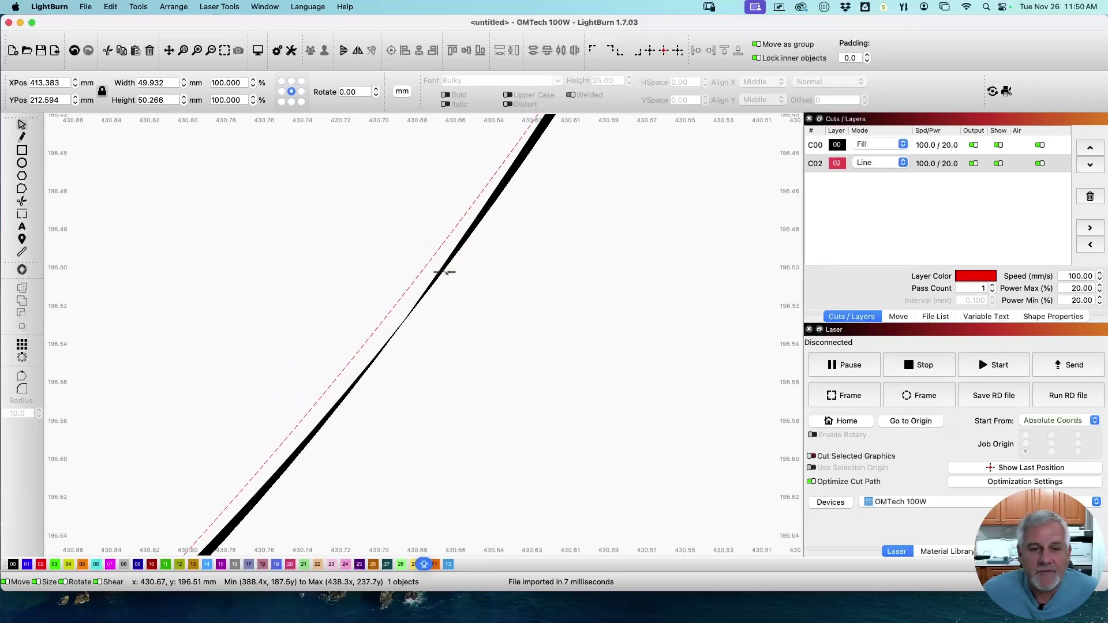
pyautogui.scroll(1, 424, 279)
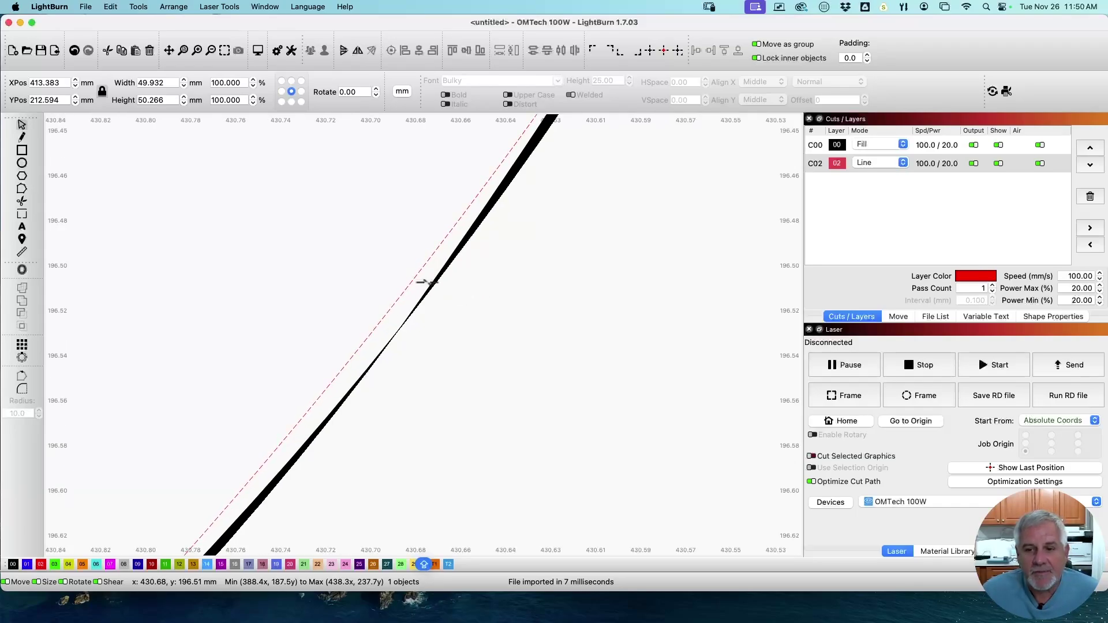
pyautogui.scroll(4, 426, 280)
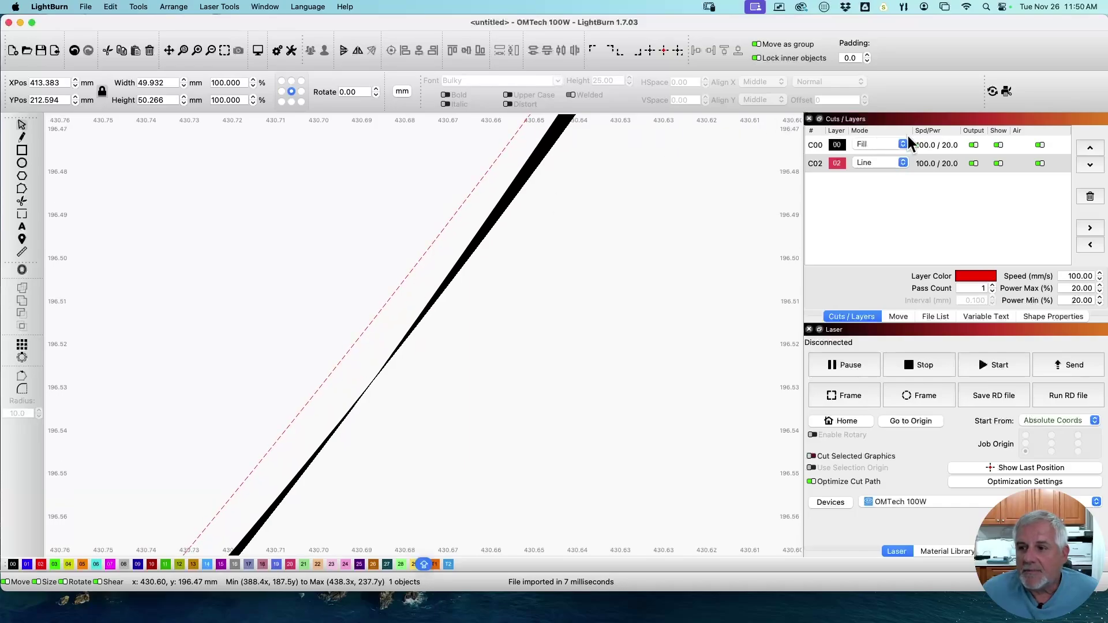
# - Switch the C00 engrave layer to Line and back to Fill, then zoom to the selection
pyautogui.click(880, 144)
pyautogui.click(870, 135)
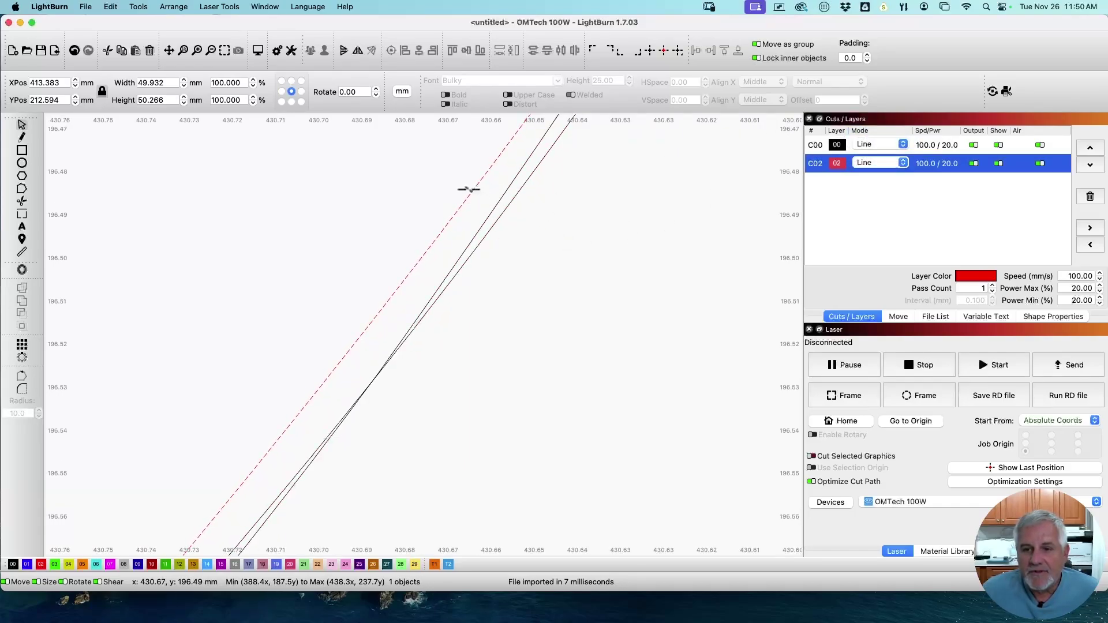
pyautogui.scroll(-8, 478, 206)
pyautogui.scroll(-2, 478, 202)
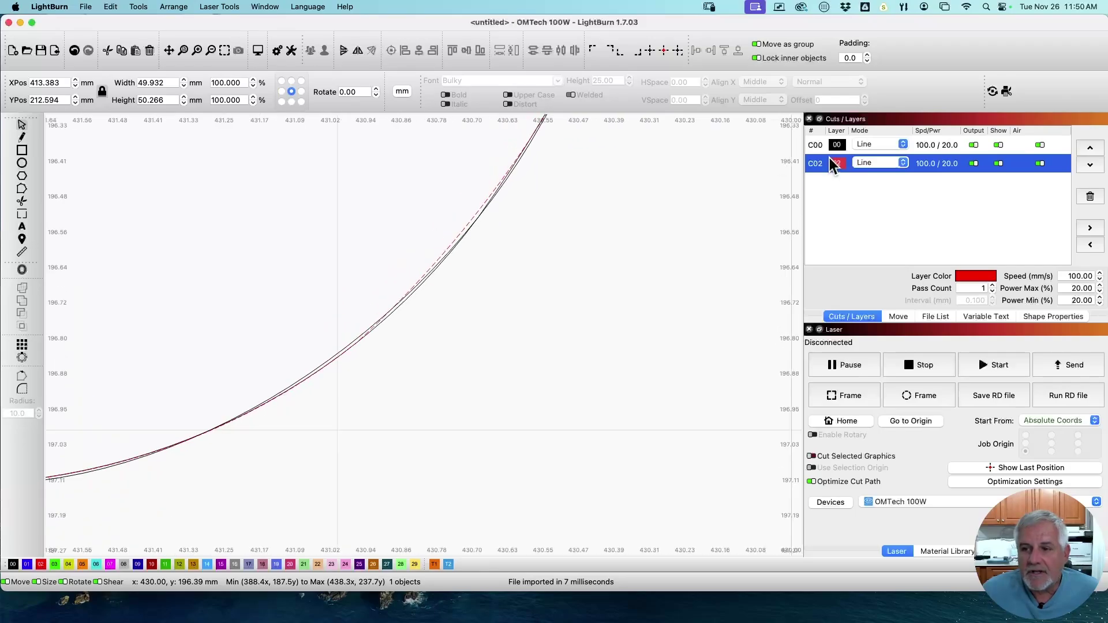
pyautogui.click(873, 144)
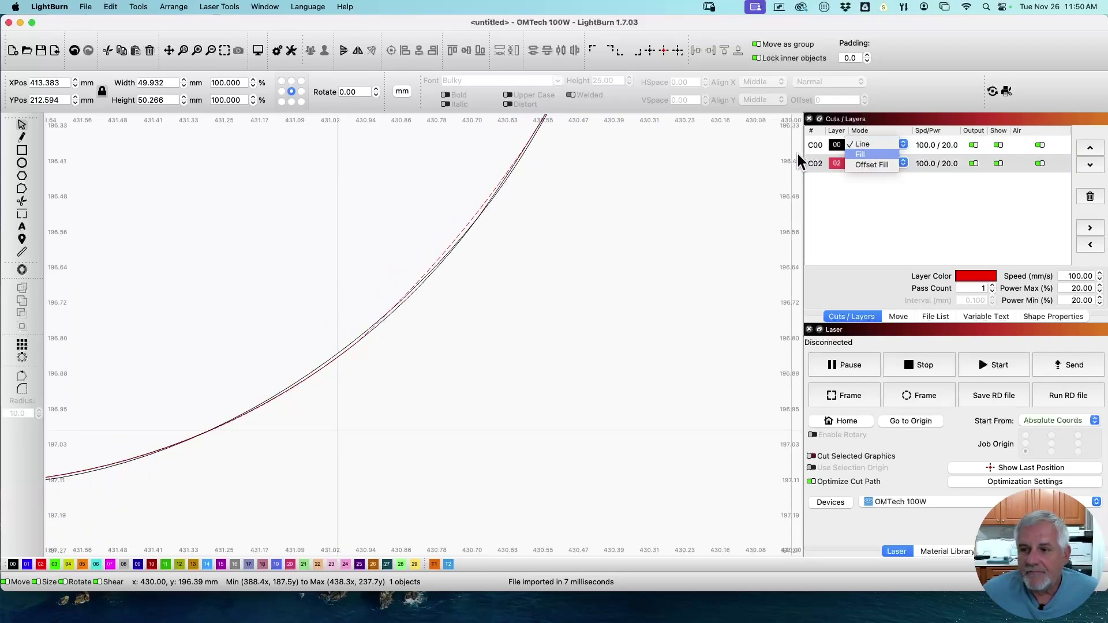
pyautogui.click(881, 153)
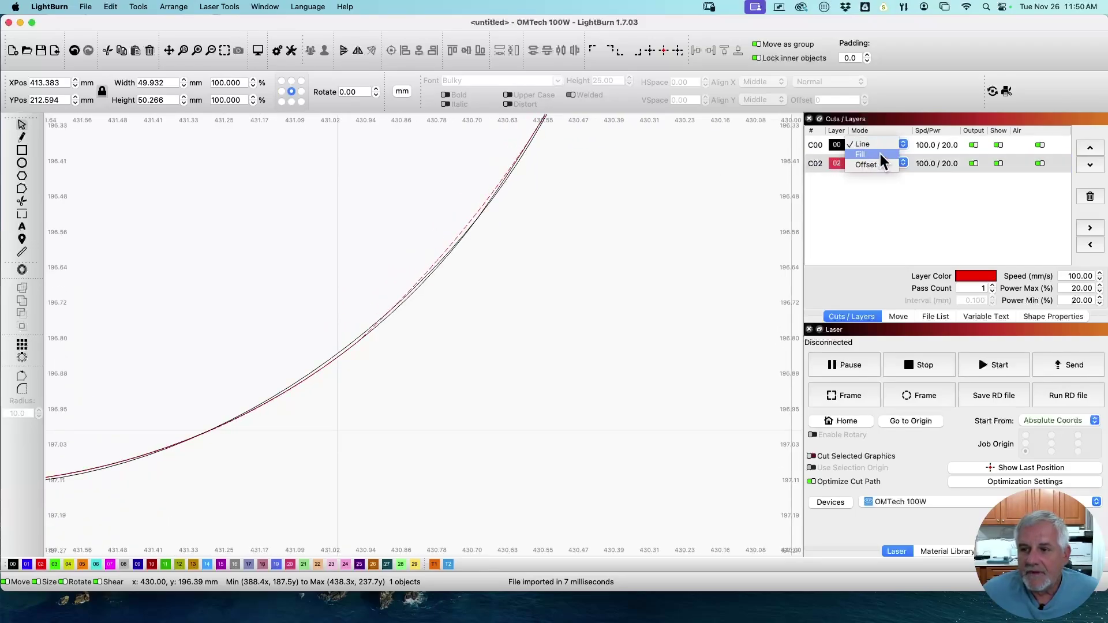
pyautogui.click(226, 51)
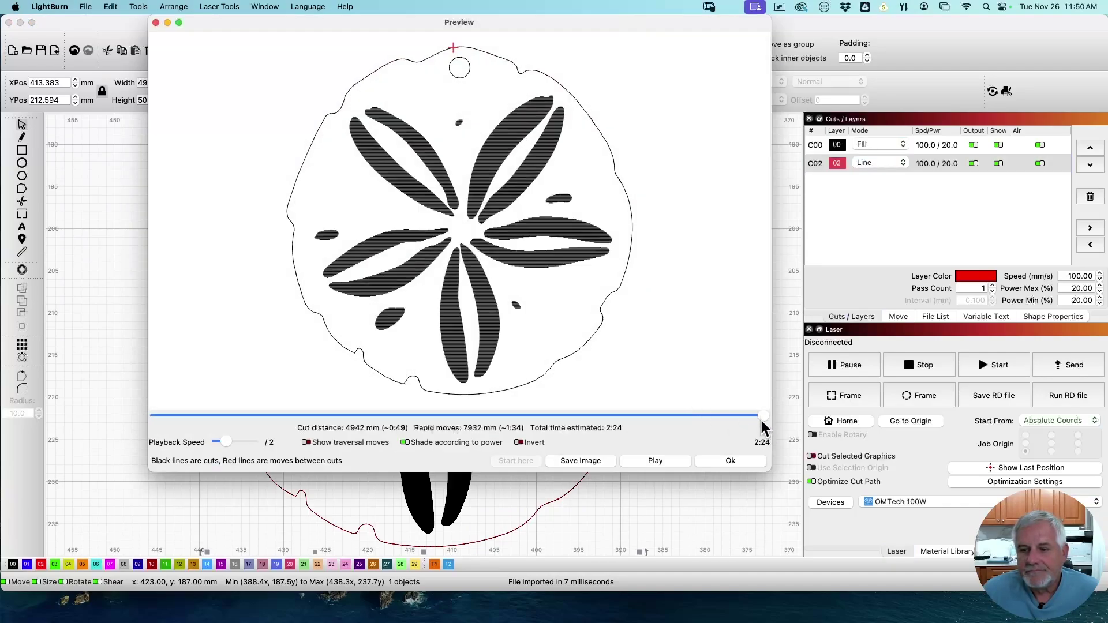
pyautogui.moveTo(762, 422)
pyautogui.mouseDown()
pyautogui.moveTo(181, 416)
pyautogui.moveTo(727, 413)
pyautogui.mouseUp()
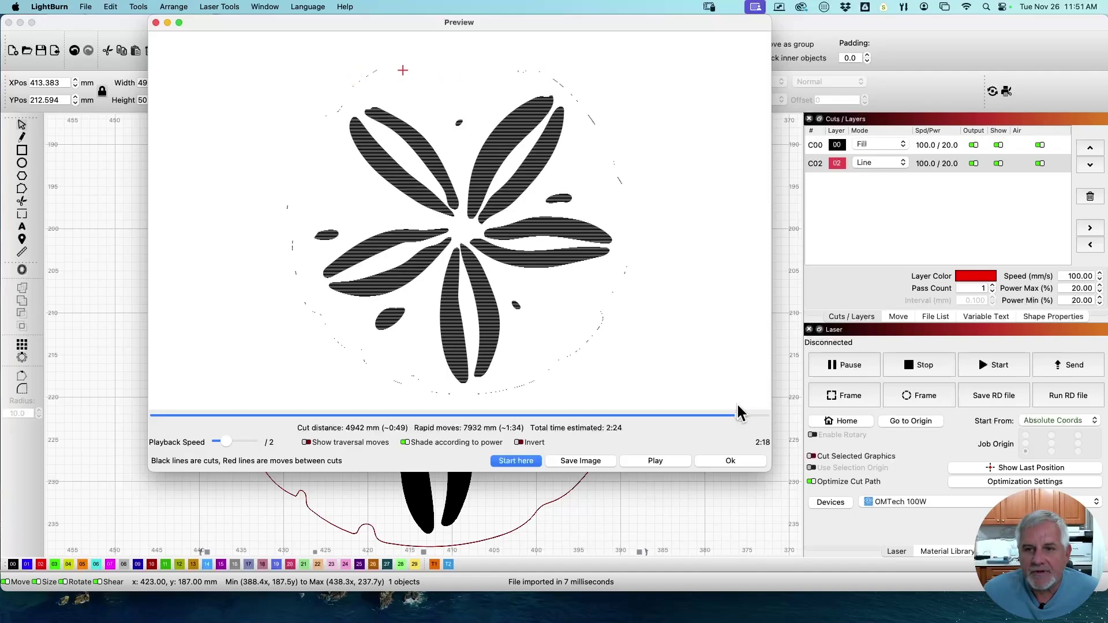
pyautogui.moveTo(739, 414); pyautogui.dragTo(763, 413)
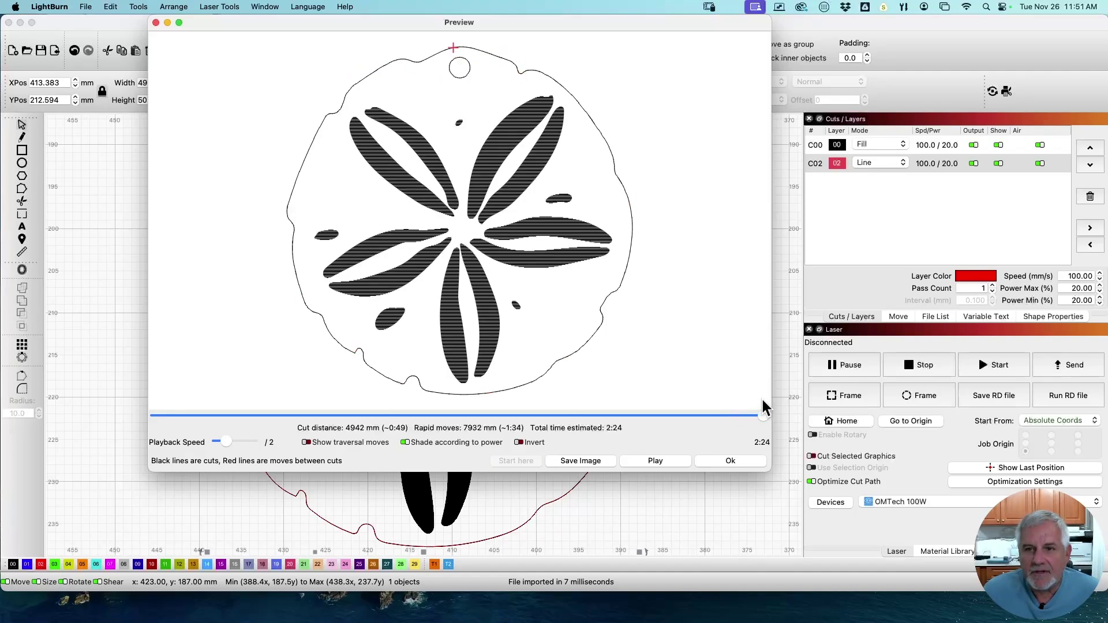
pyautogui.click(730, 459)
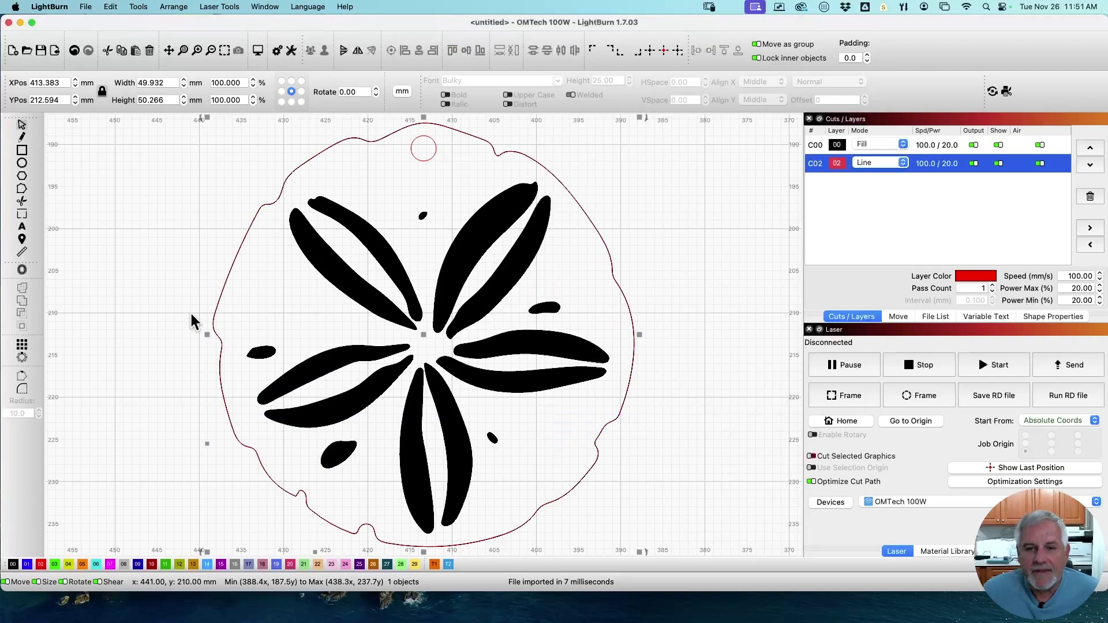